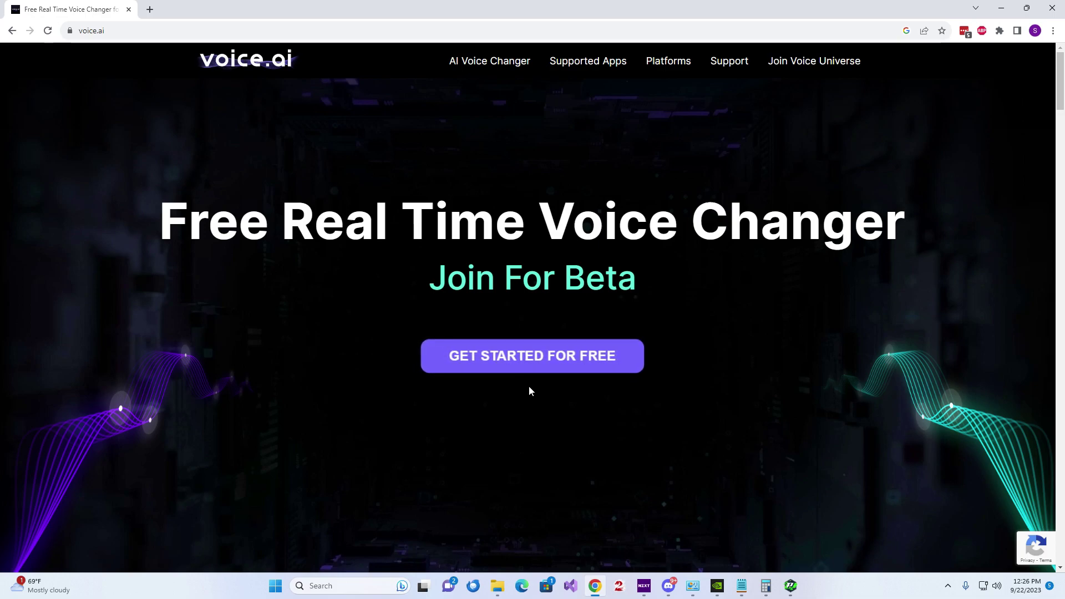
- Download the free Voice.ai installer and run it from Chrome's downloads
click(537, 356)
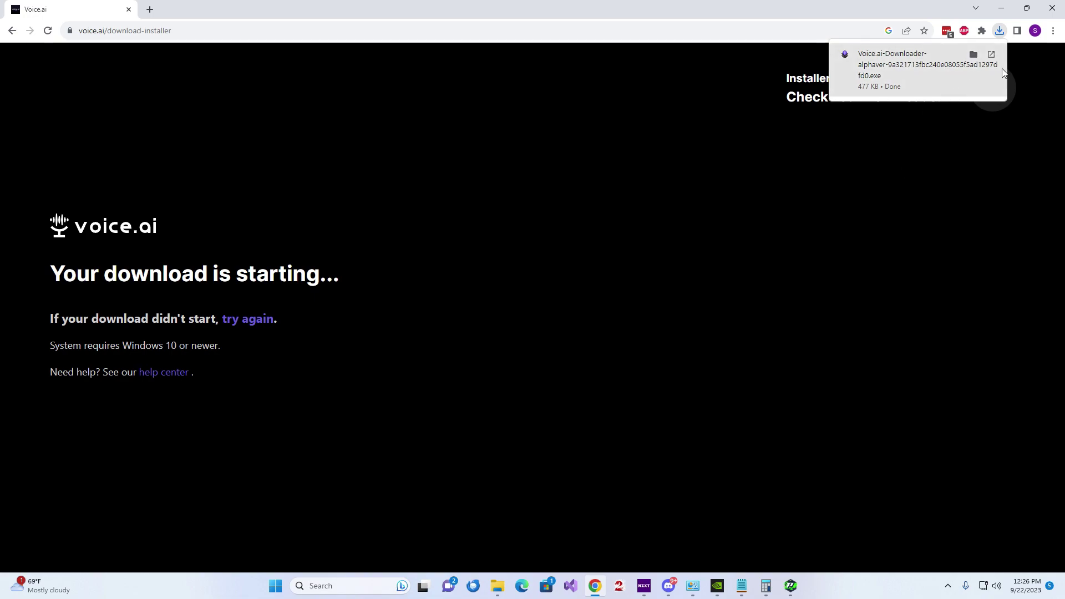
click(930, 65)
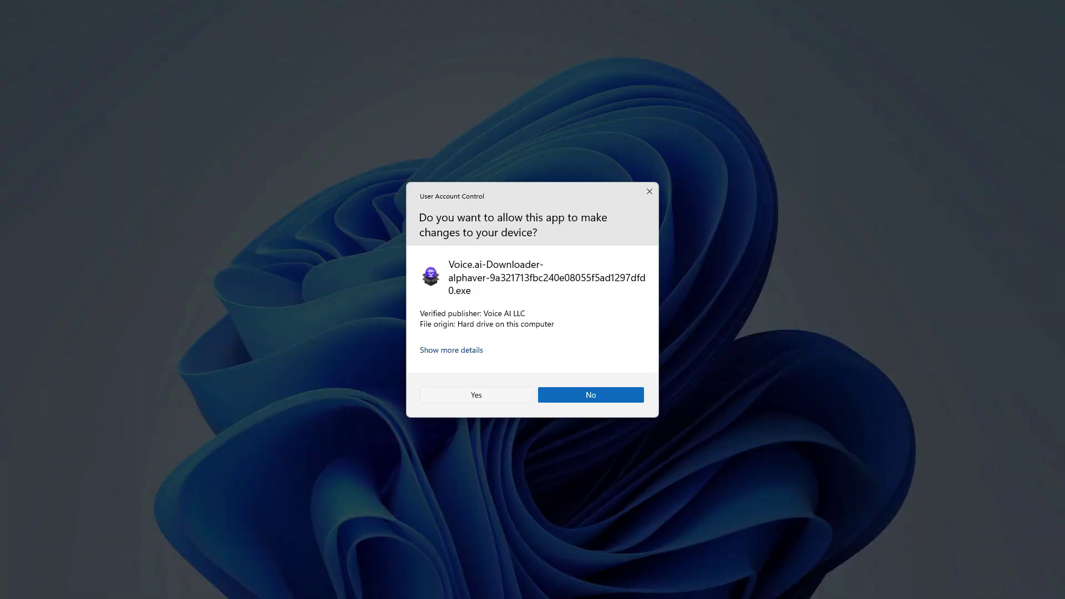
- Allow the Voice.ai downloader to make changes and accept the beta testing terms
click(491, 391)
click(454, 254)
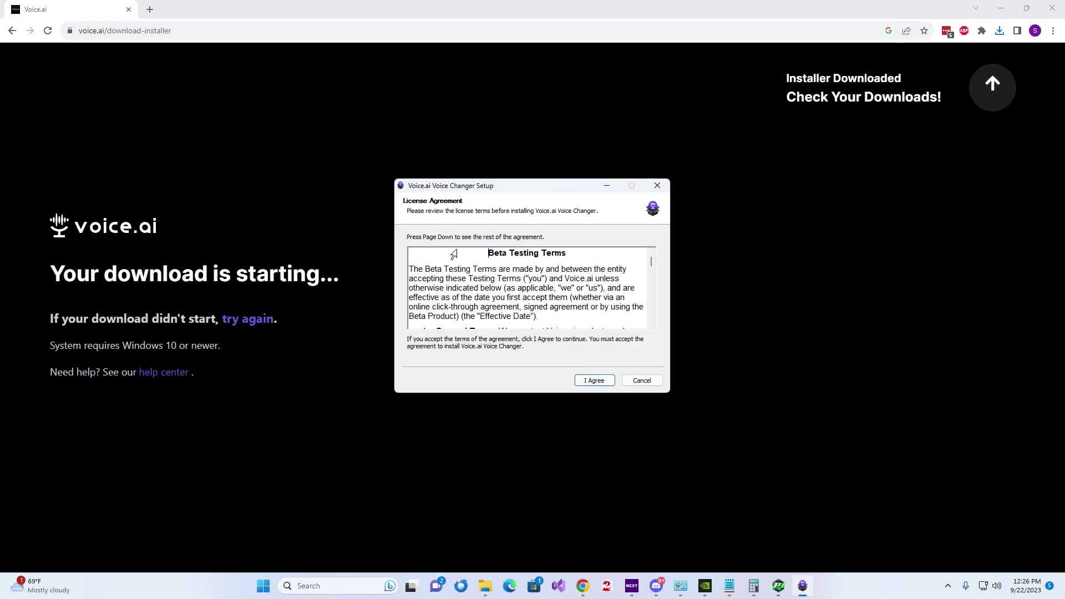
click(593, 380)
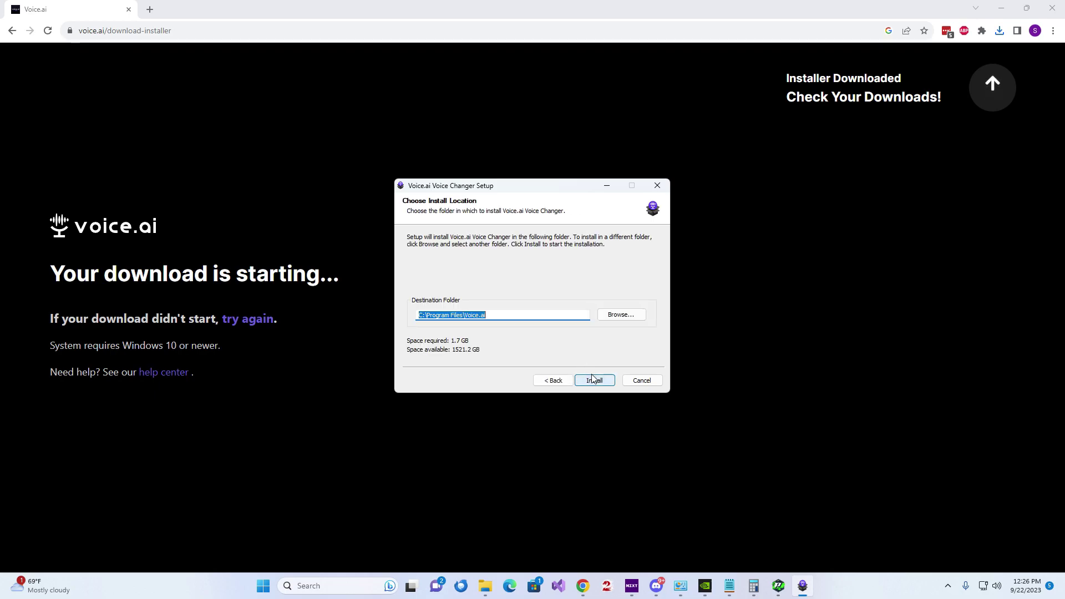
- Change the destination folder to C:\voiceai\Voice.ai and start the install
click(506, 315)
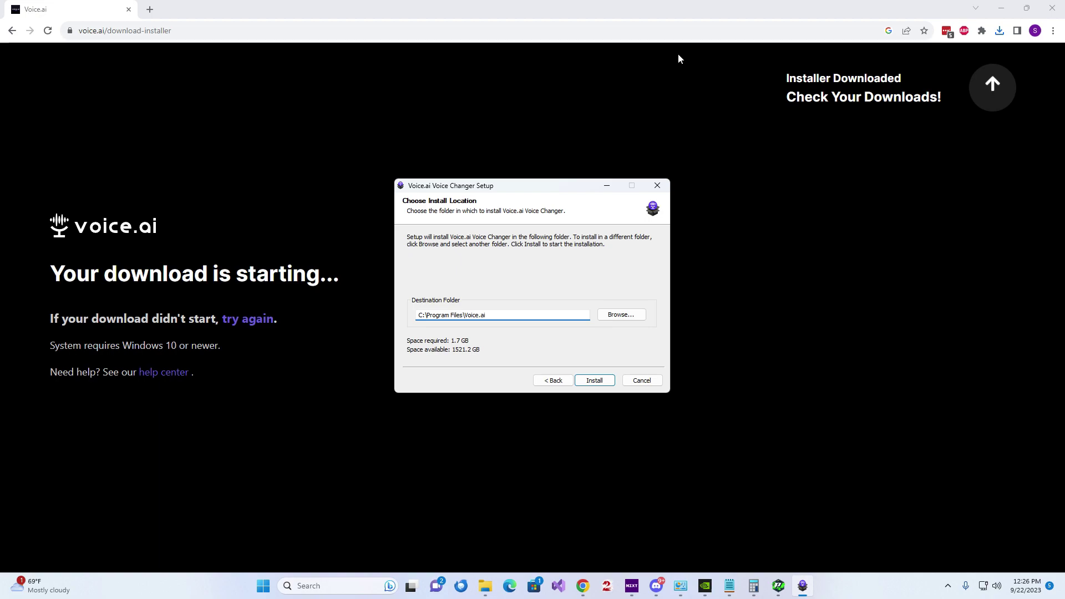
text(voic)
key(Delete)
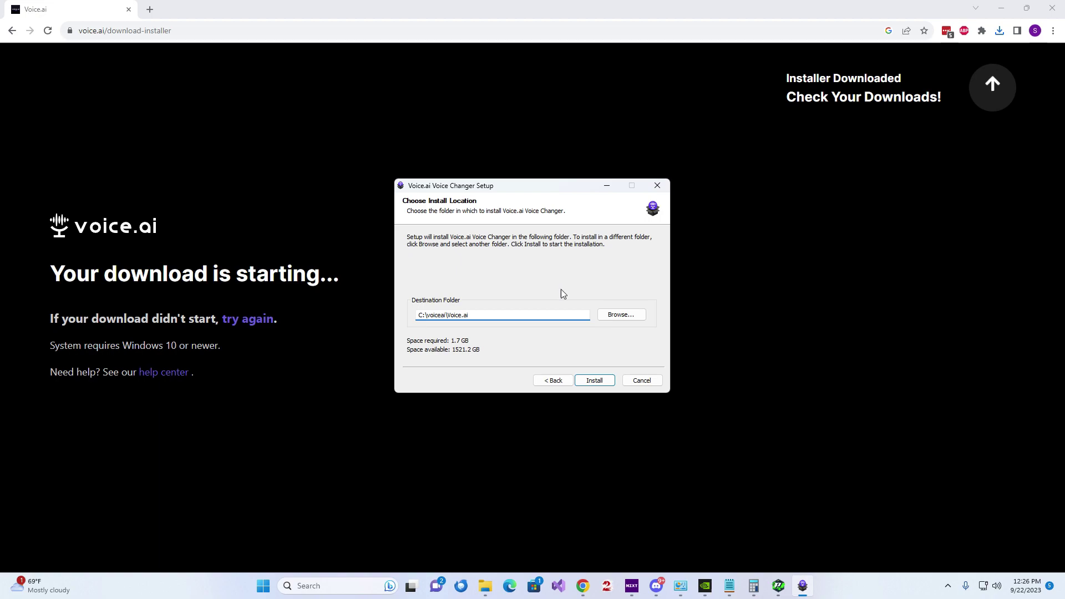
click(596, 380)
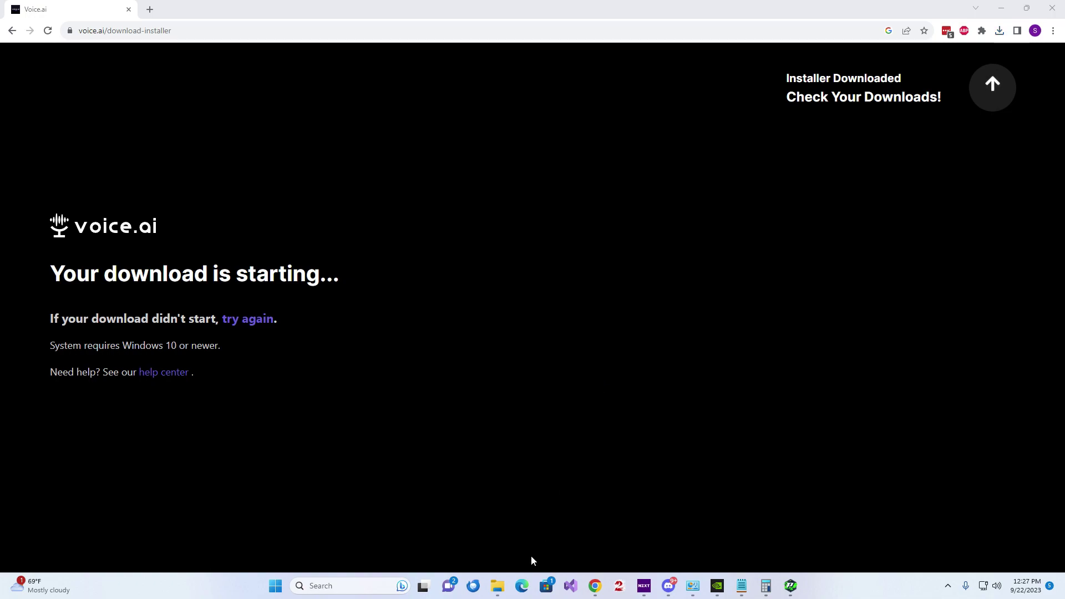
- Restore File Explorer and go up from Disk 1 (D:) to the list of drives
click(497, 594)
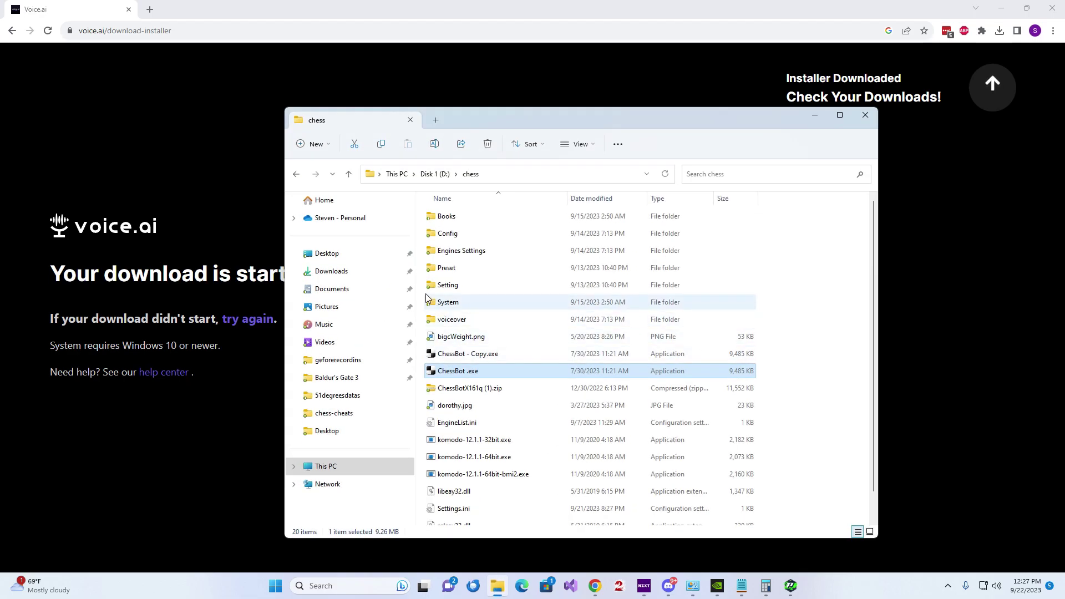
click(437, 177)
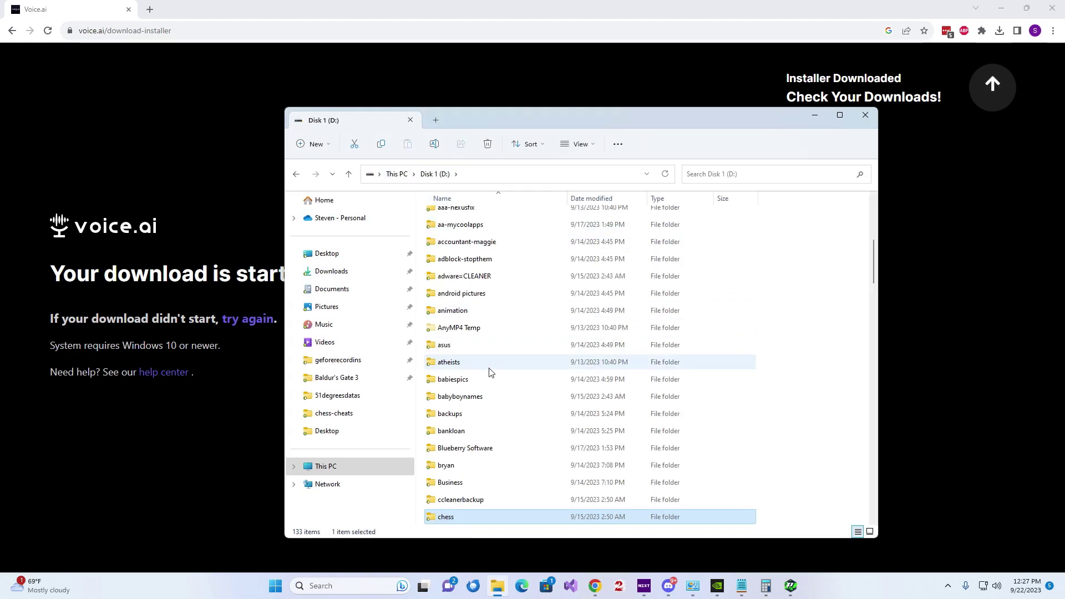
scroll(487, 373, down, 15)
scroll(566, 403, down, 10)
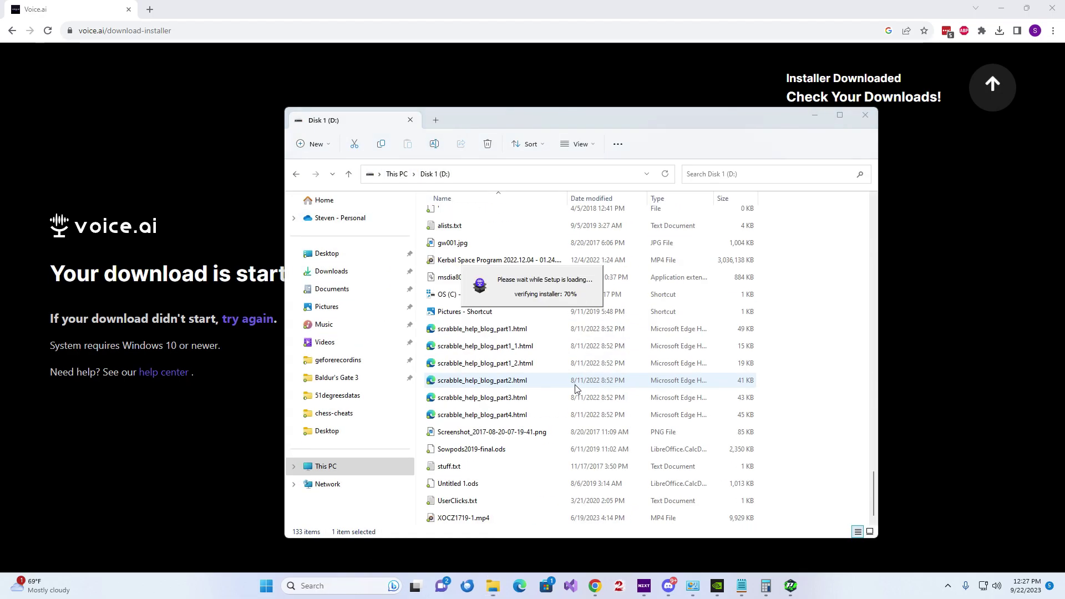
scroll(574, 385, up, 2)
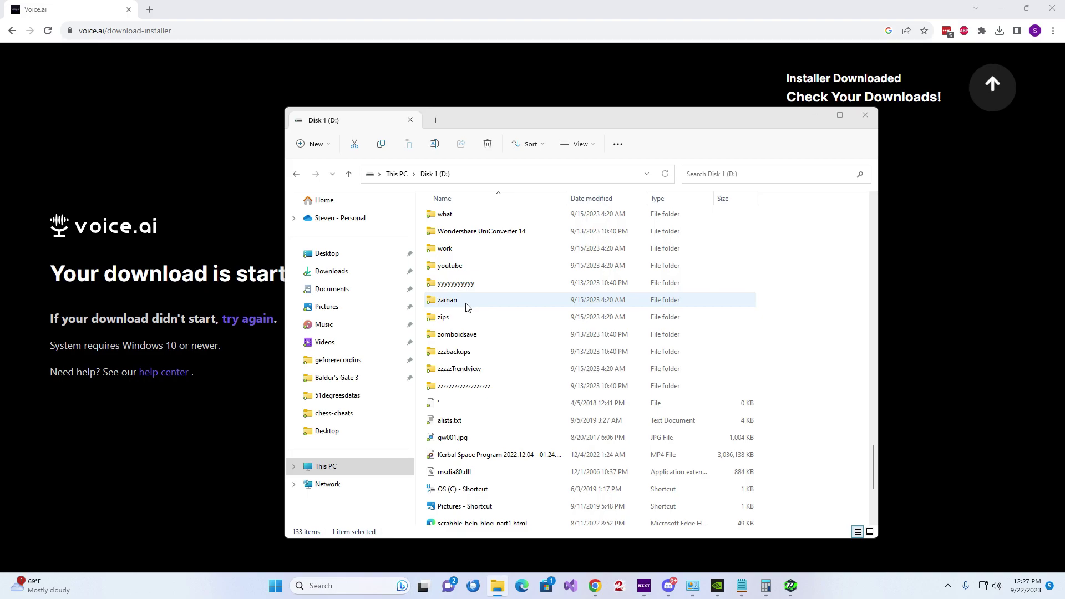
scroll(466, 307, up, 1)
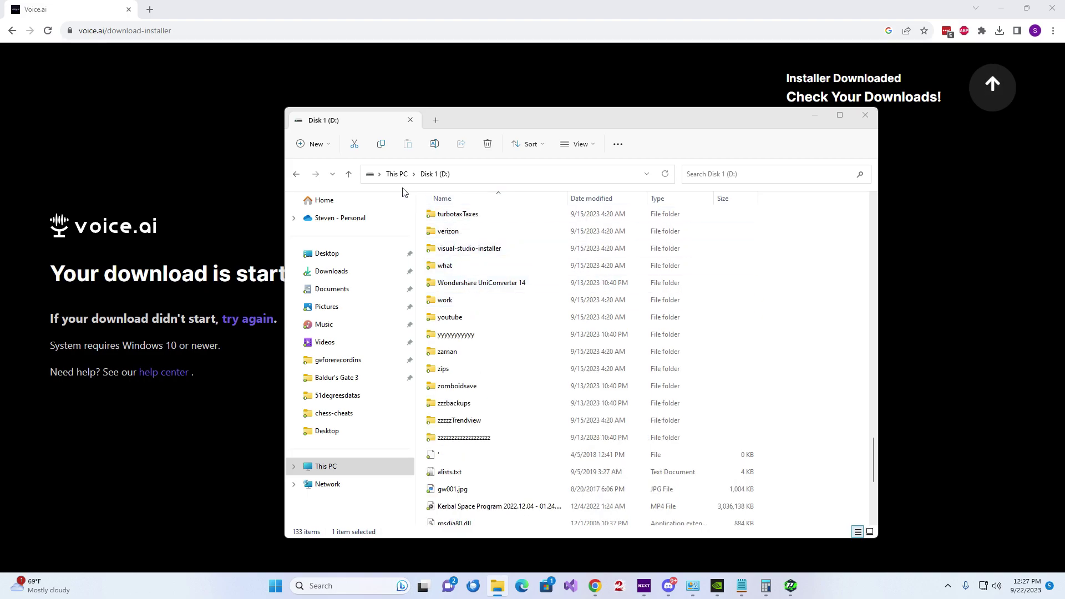
click(397, 174)
- Open C:\voiceai\Voice.ai and launch VoiceAI-Installer.exe
double_click(644, 218)
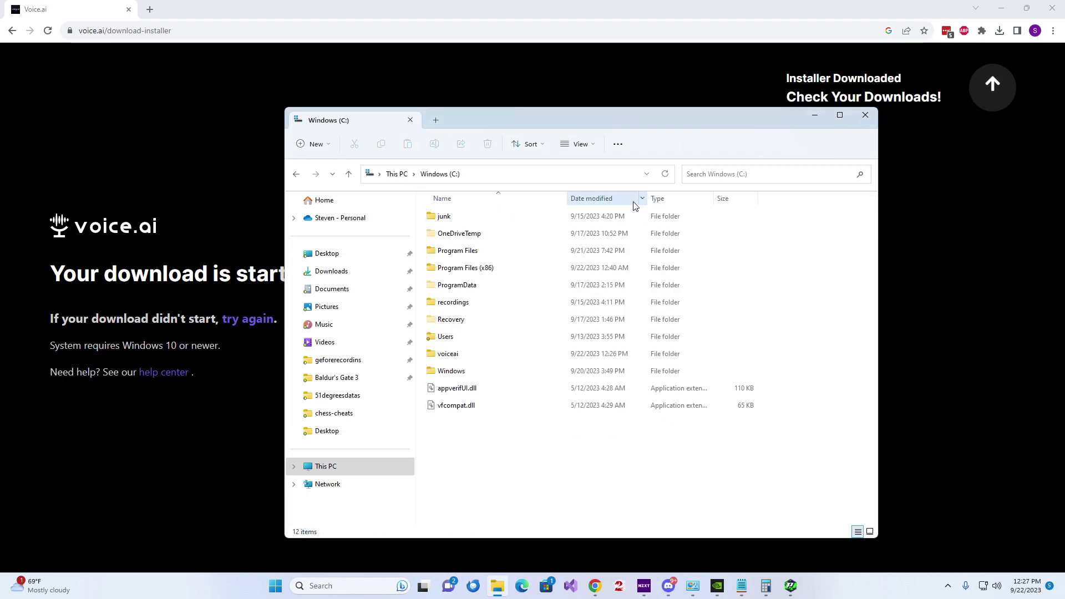
double_click(477, 351)
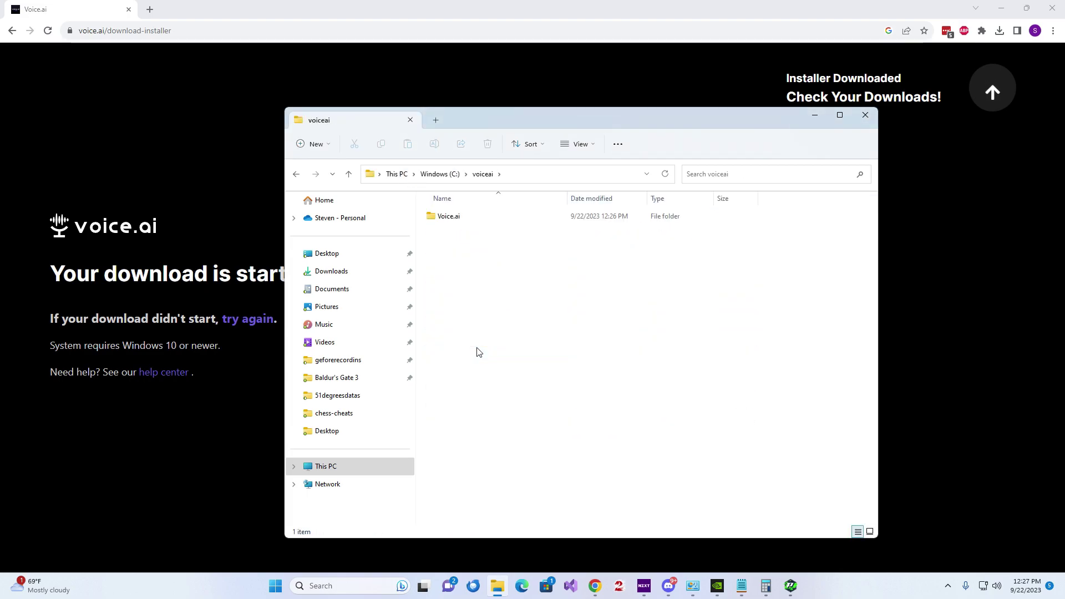
double_click(460, 220)
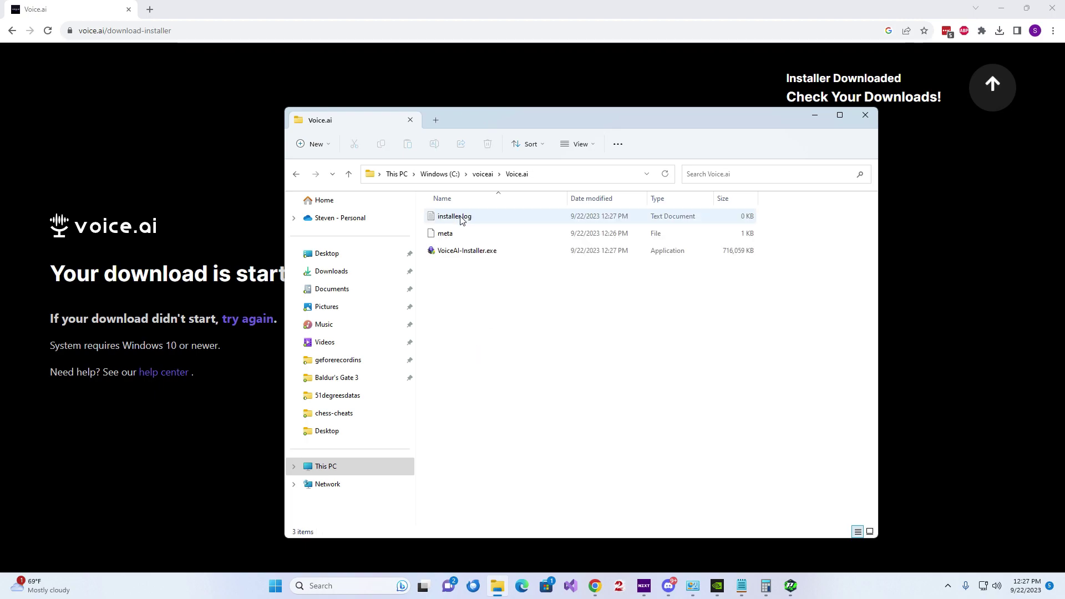
click(460, 254)
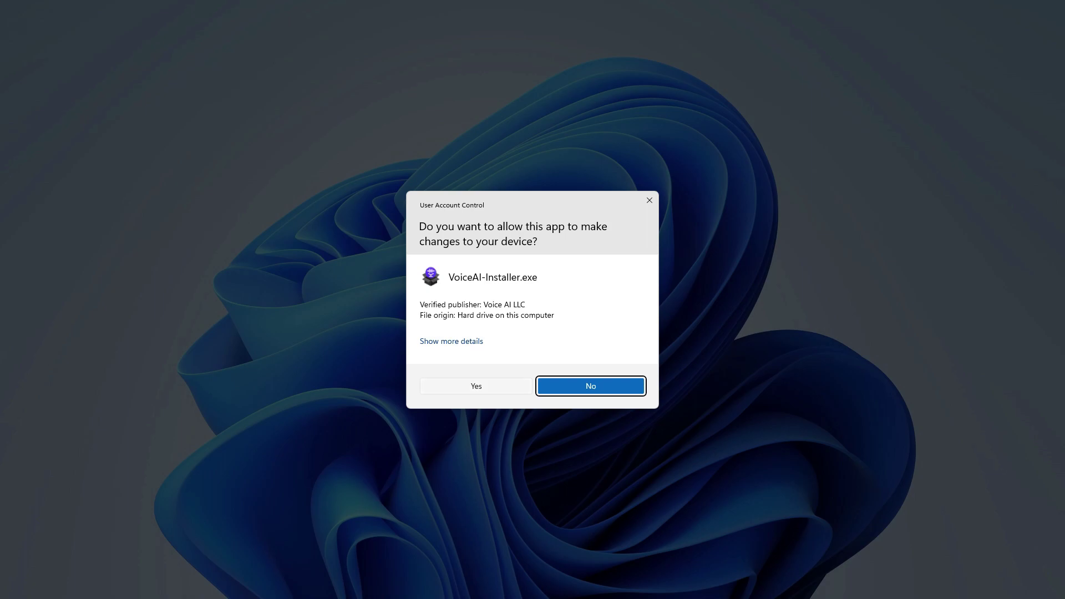
- Approve, accept the licence, install, untick Start with Windows, and finish to launch Voice.ai
click(496, 389)
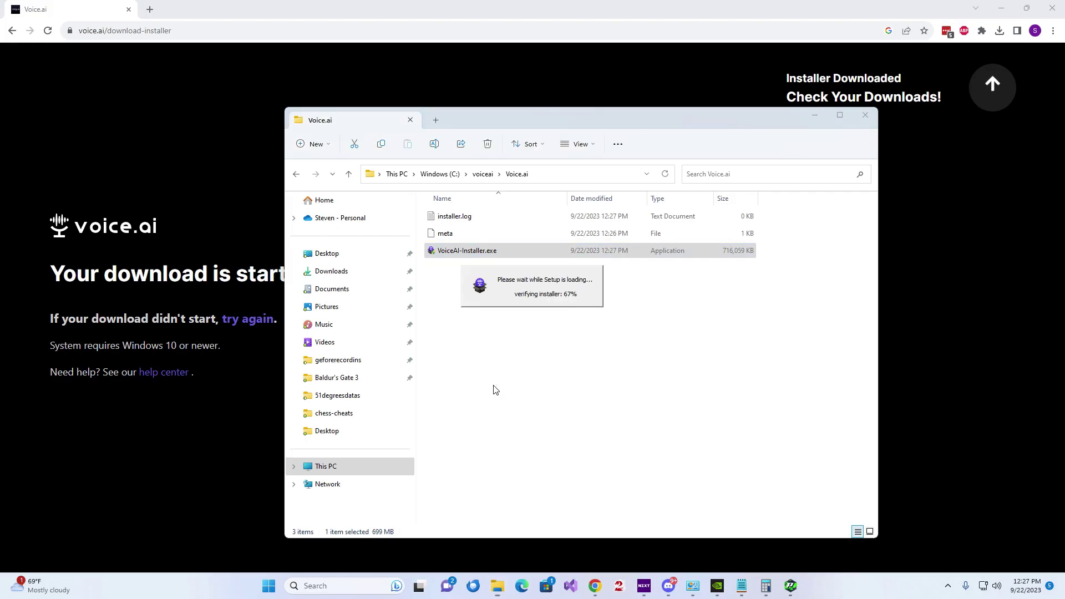
click(593, 381)
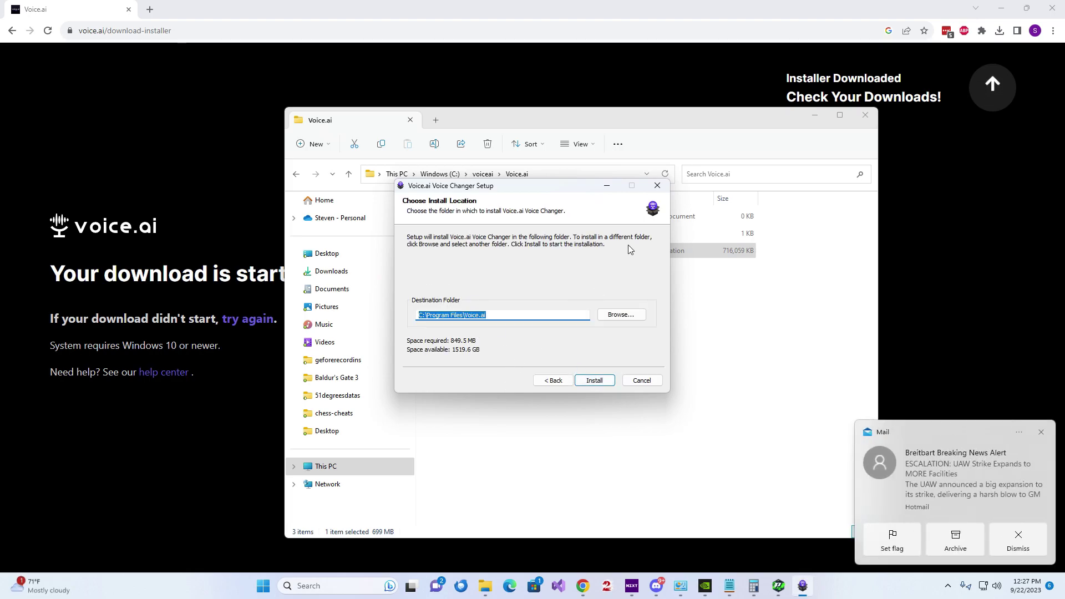
click(657, 187)
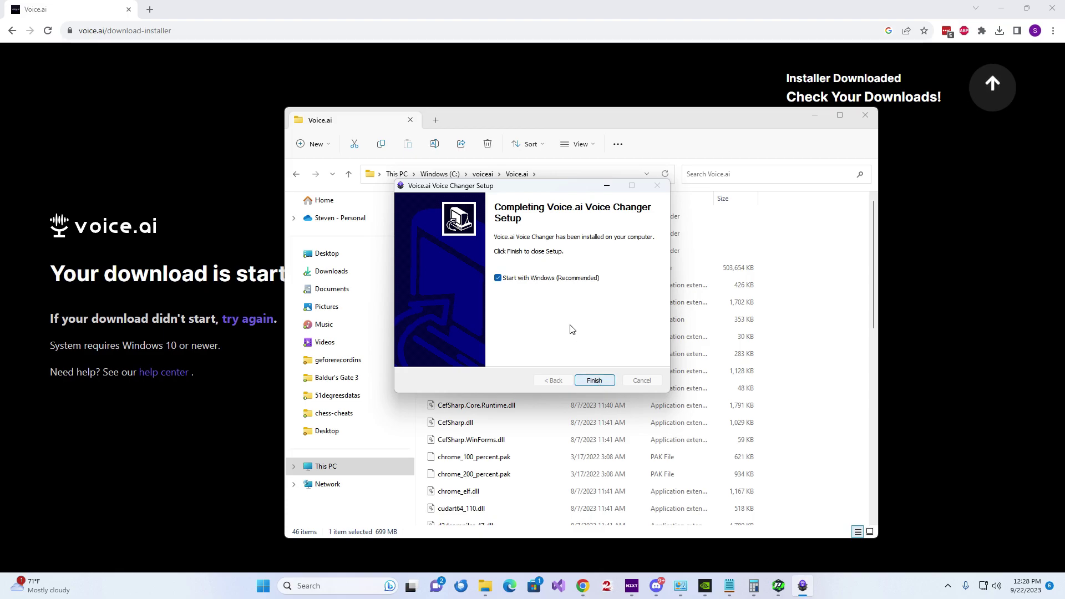
click(498, 278)
click(607, 381)
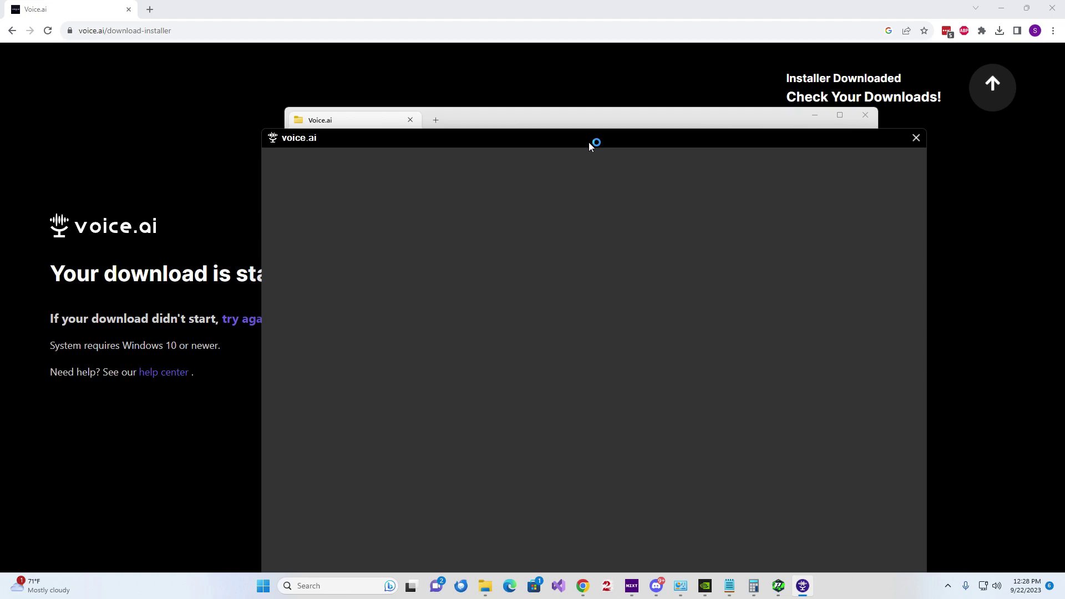
- Move the Voice.ai window aside and check Program Files (x86) on the C: drive
drag(589, 146, 586, 26)
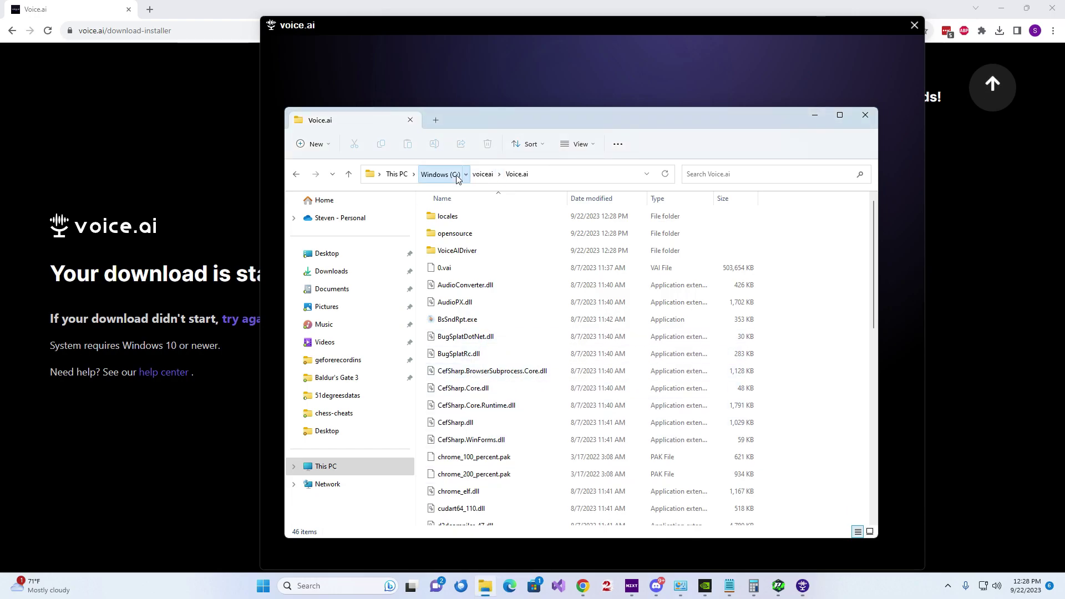
click(439, 174)
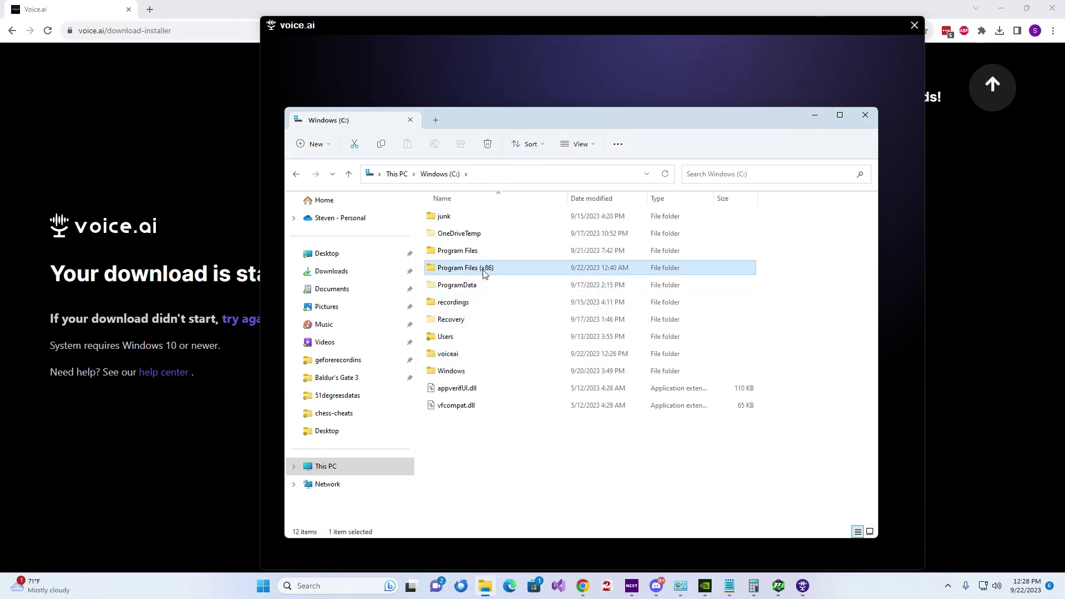
double_click(483, 268)
scroll(565, 411, down, 7)
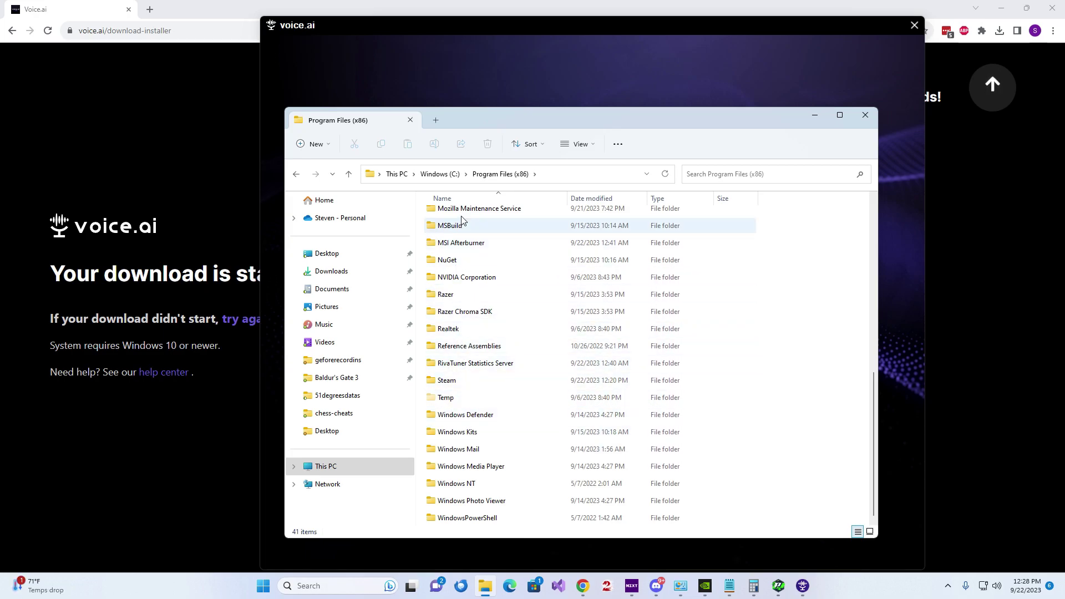
- Open C:\voiceai\Voice.ai and review its 46 installed files, including VoiceAI.exe and uninstall.exe
click(442, 175)
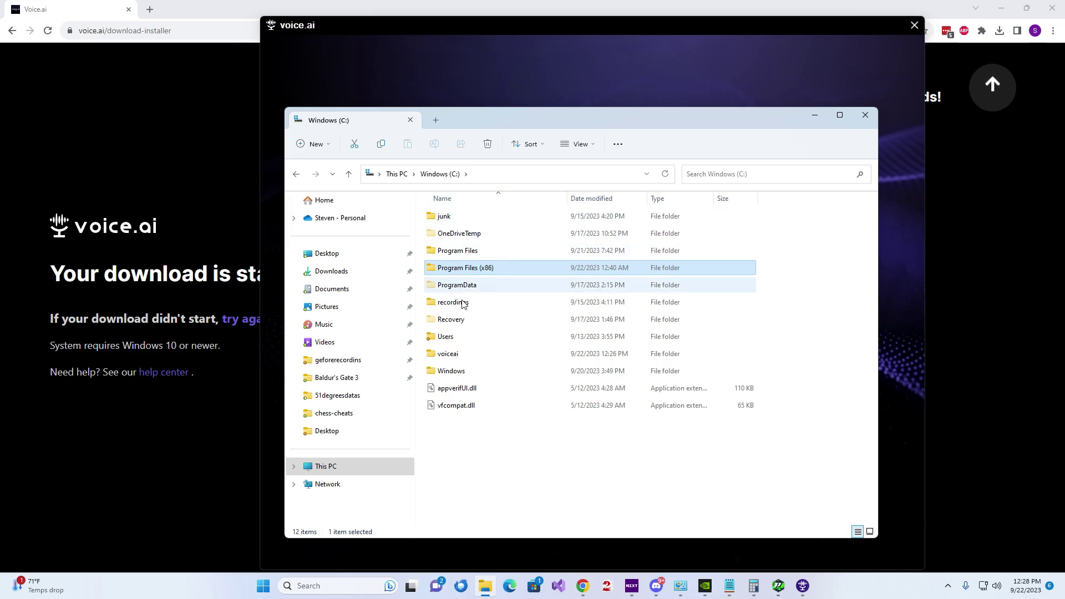
double_click(449, 354)
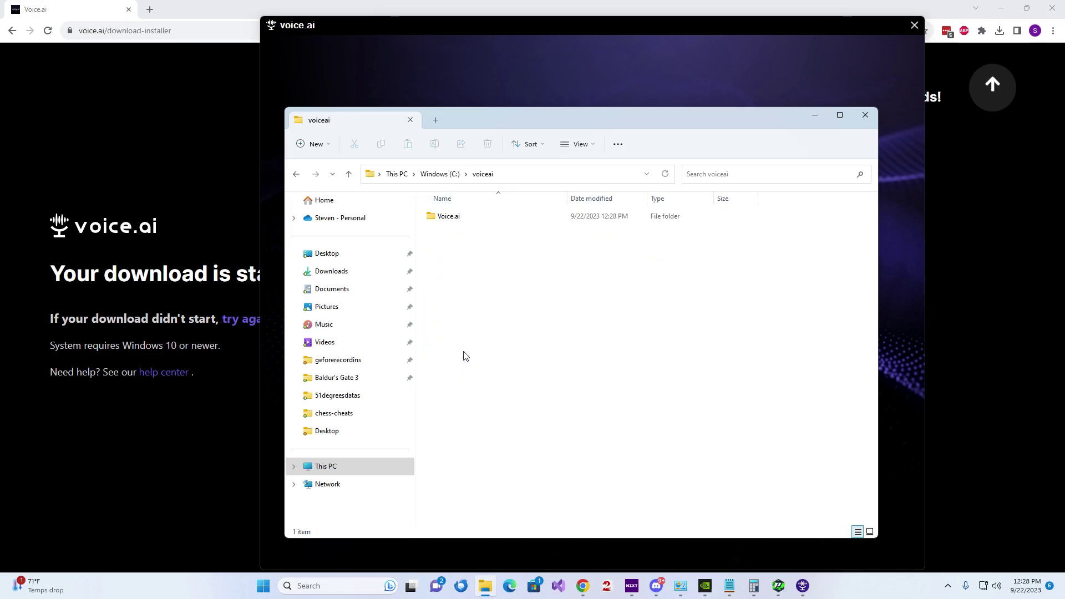
double_click(450, 219)
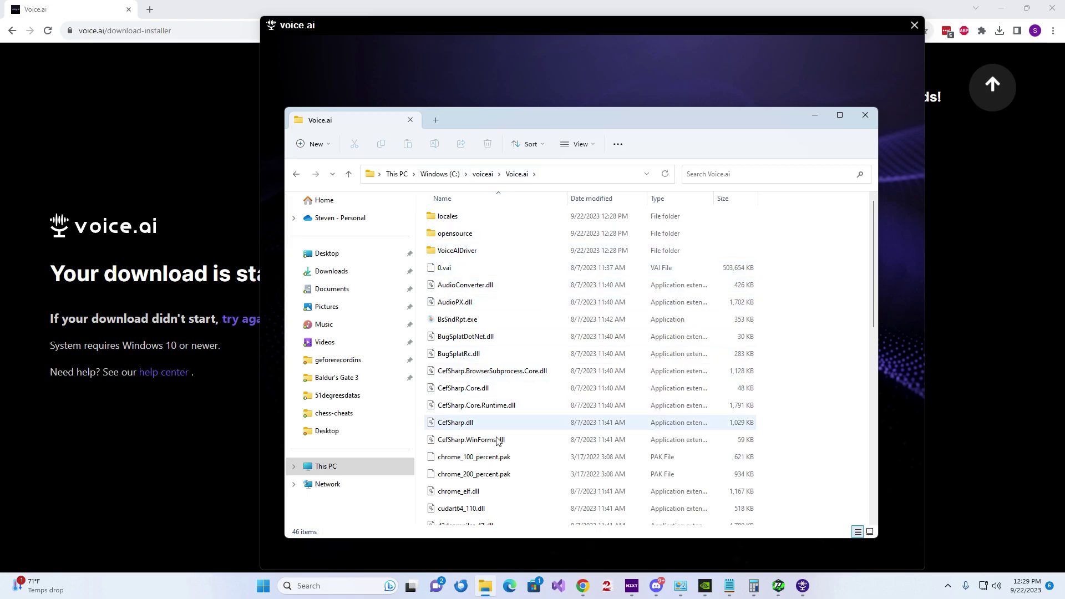
scroll(514, 397, down, 9)
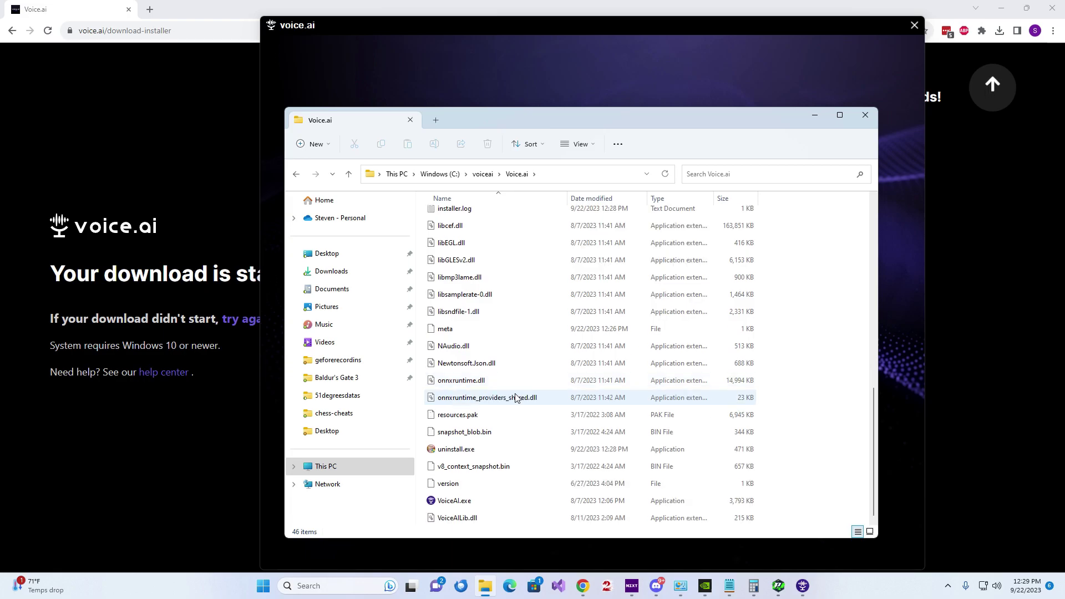
scroll(515, 396, up, 9)
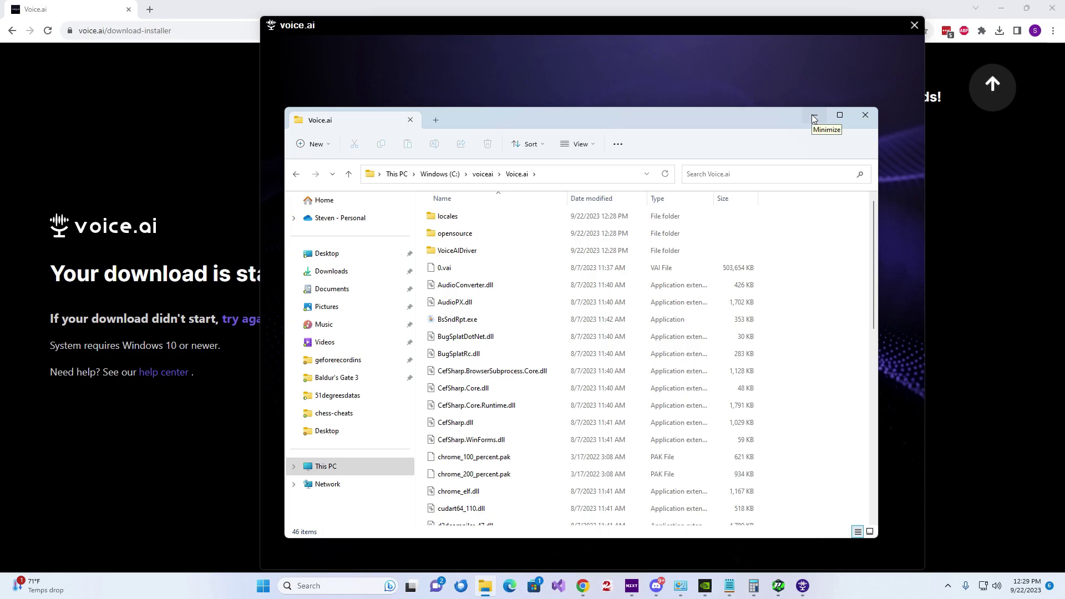
scroll(555, 322, down, 9)
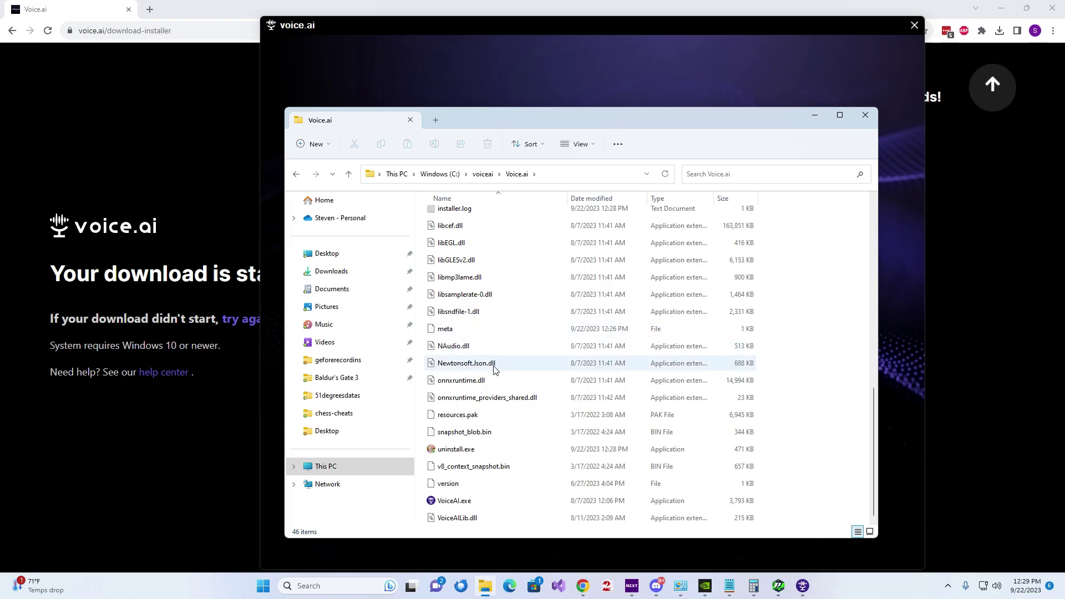
- Minimize Explorer, choose Sign in to Voice.ai, and select the E-mail field on the browser login page
click(813, 117)
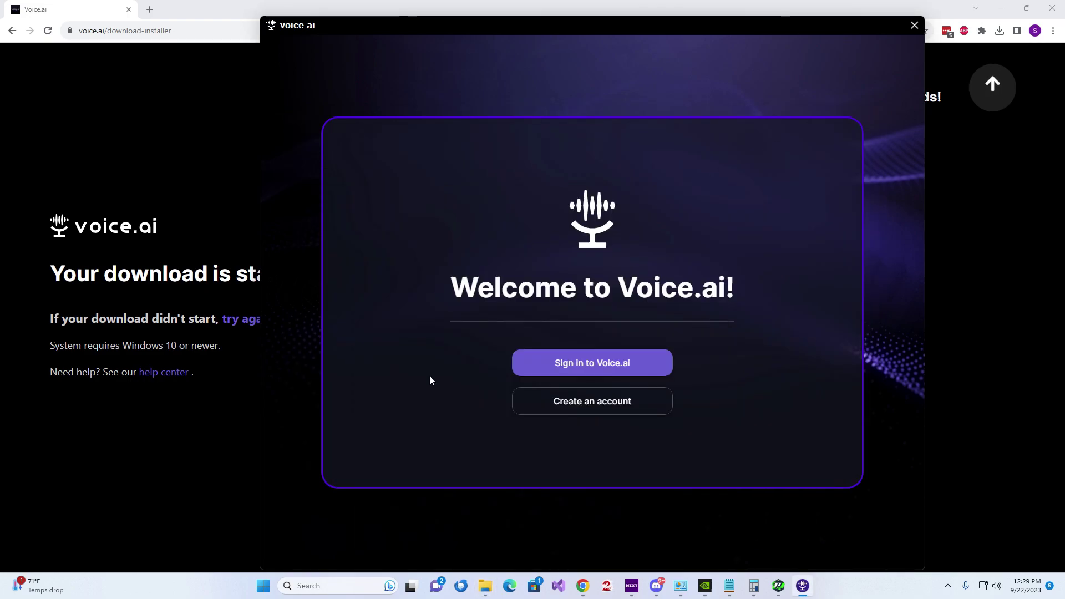
click(622, 363)
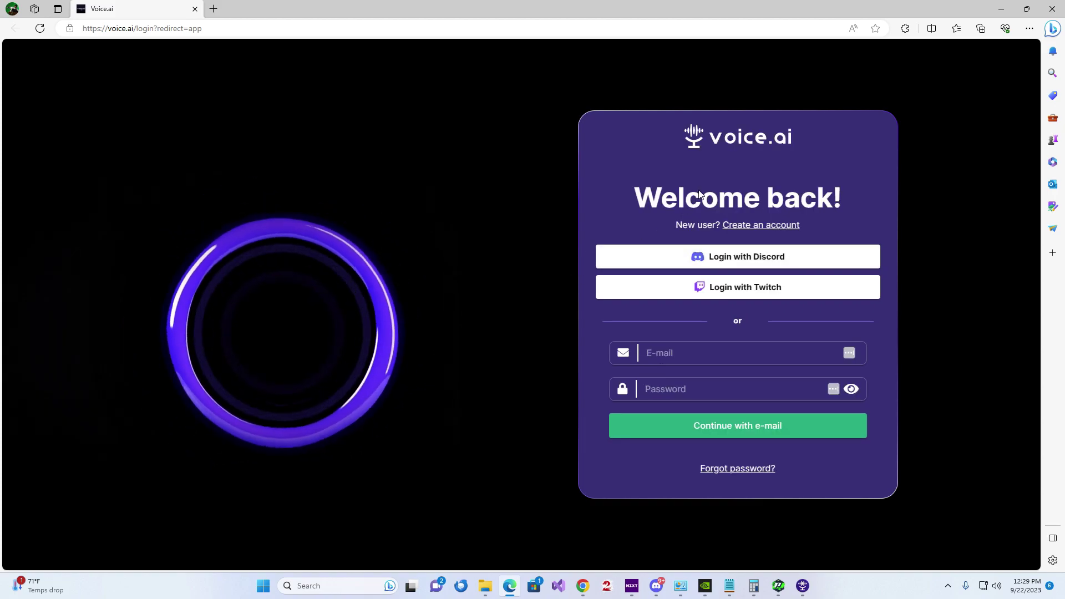
click(616, 355)
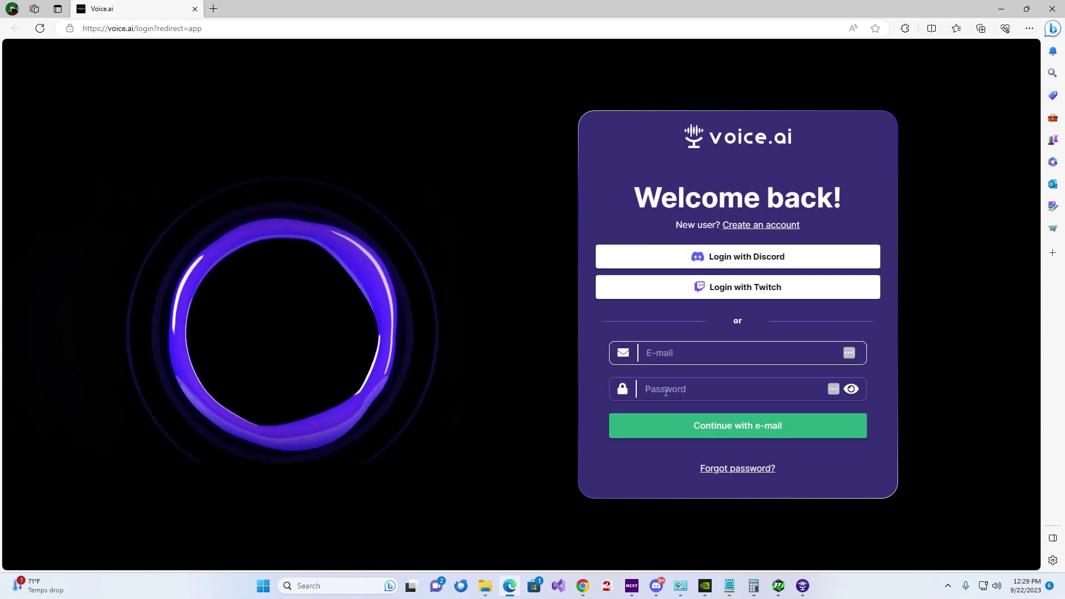